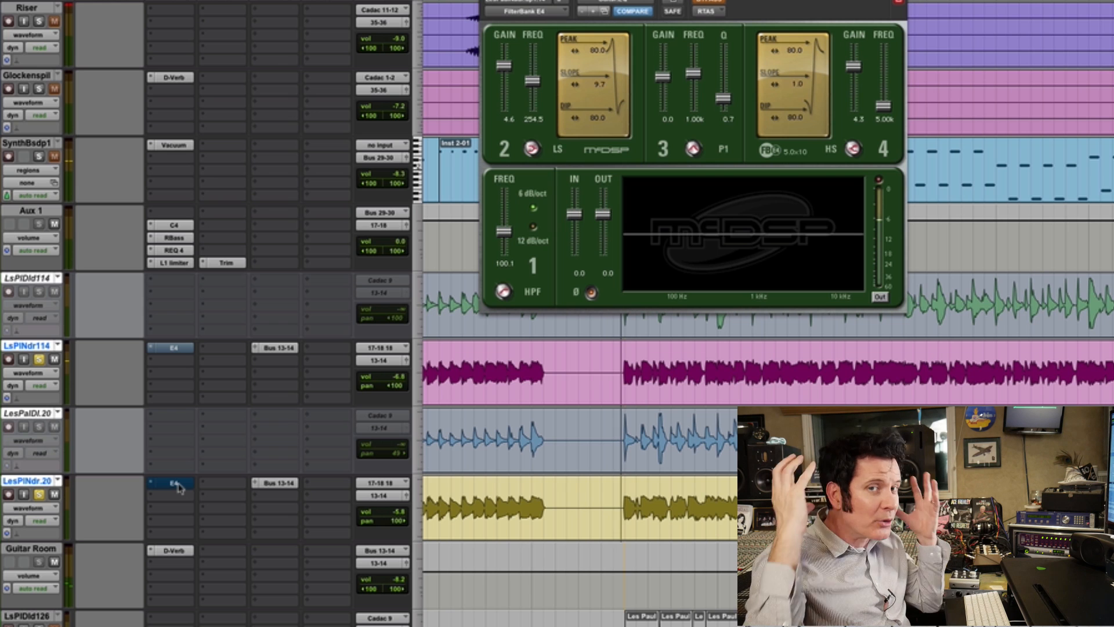
- Stop playback and insert the PAZ-Frequency analyzer on the LsPlNdr114 guitar track, directly after its E4 EQ
key("space")
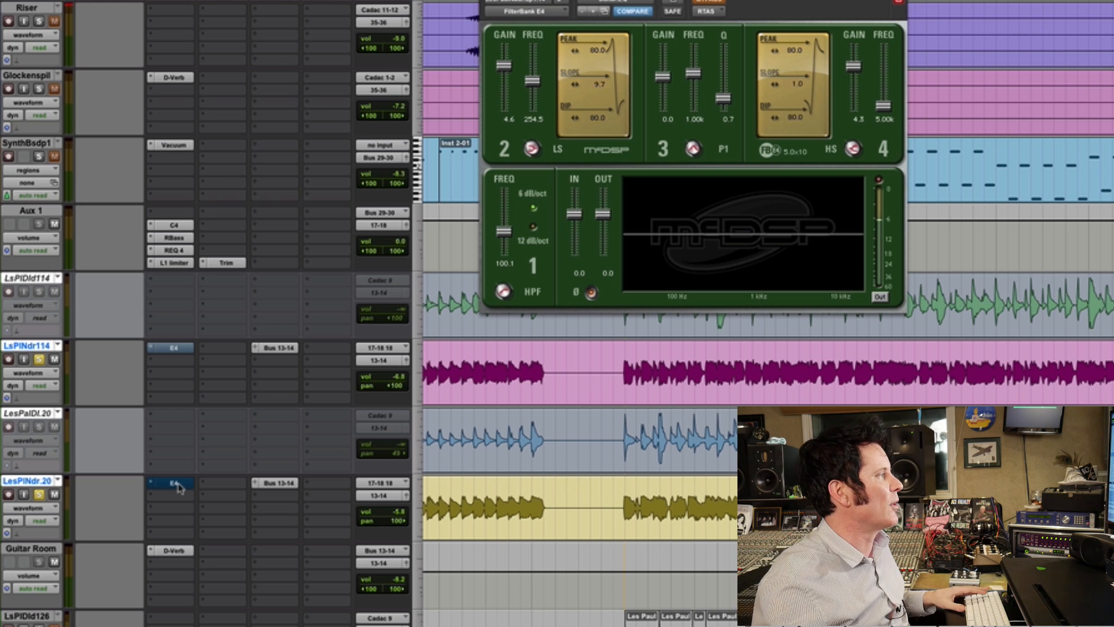
left_click(180, 363)
mouse_move(203, 383)
mouse_move(311, 336)
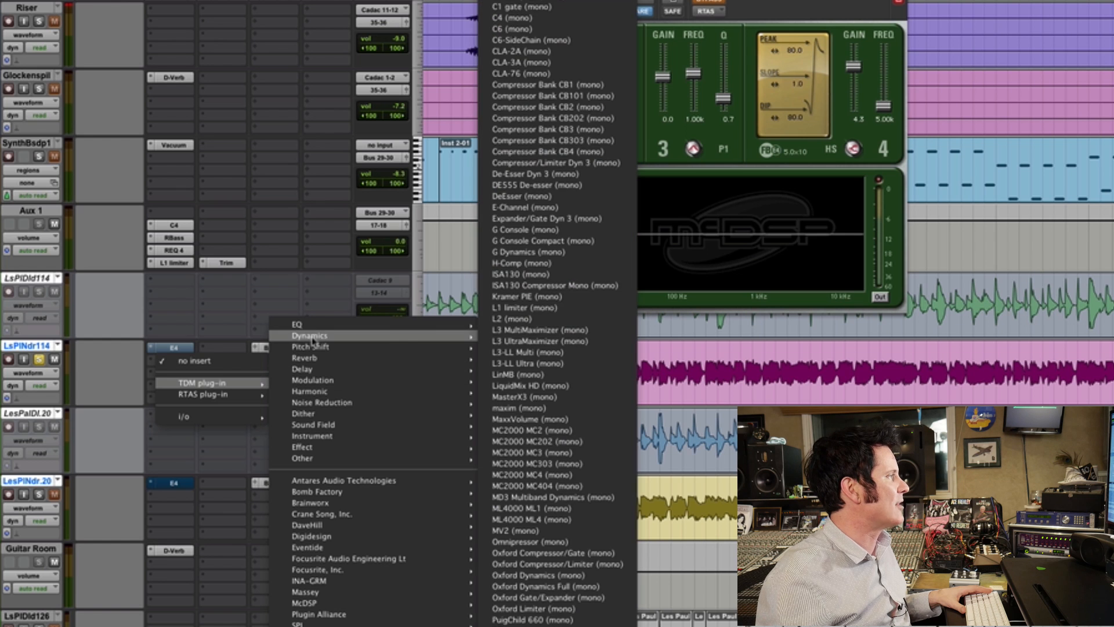
mouse_move(325, 434)
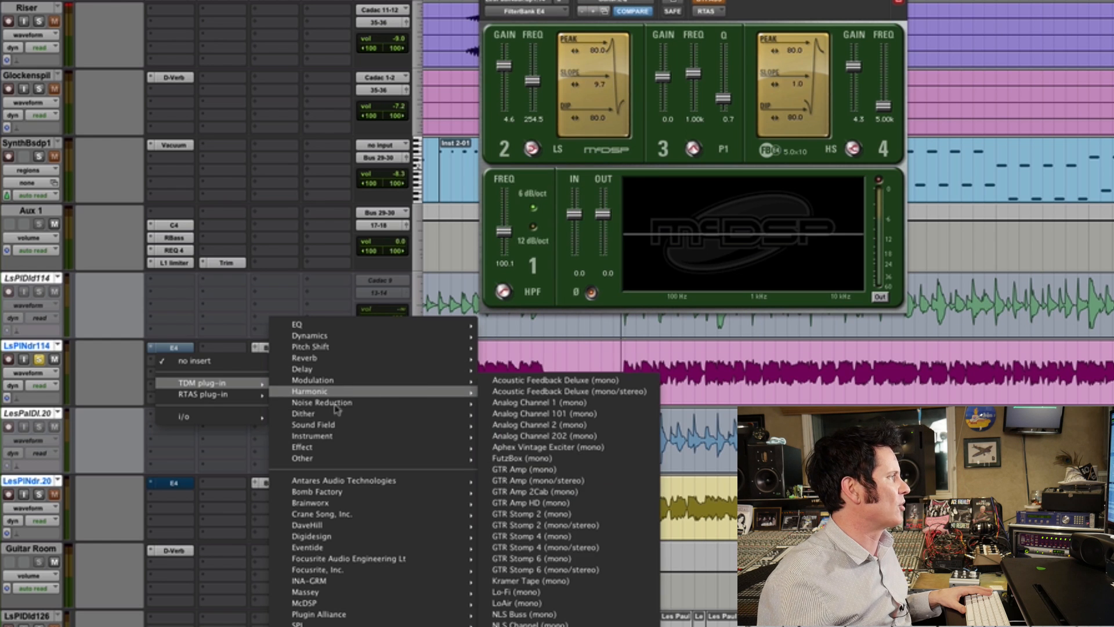
left_click(537, 491)
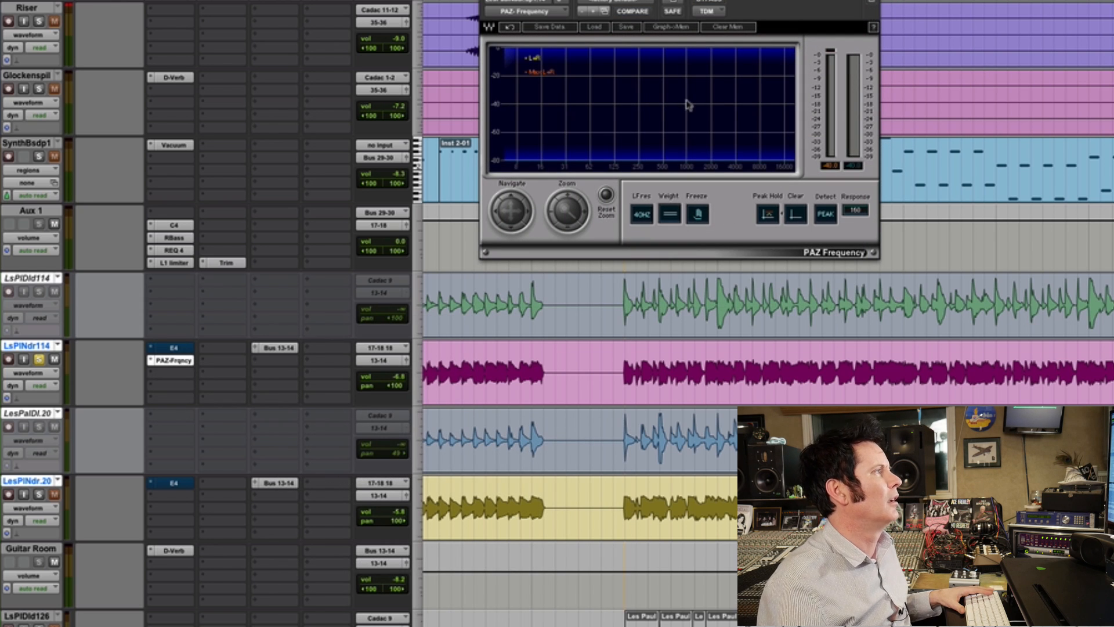
- Play the soloed guitars and place the LsPlNdr114 track's FilterBank E4 window beside the PAZ Frequency analyzer
key("space")
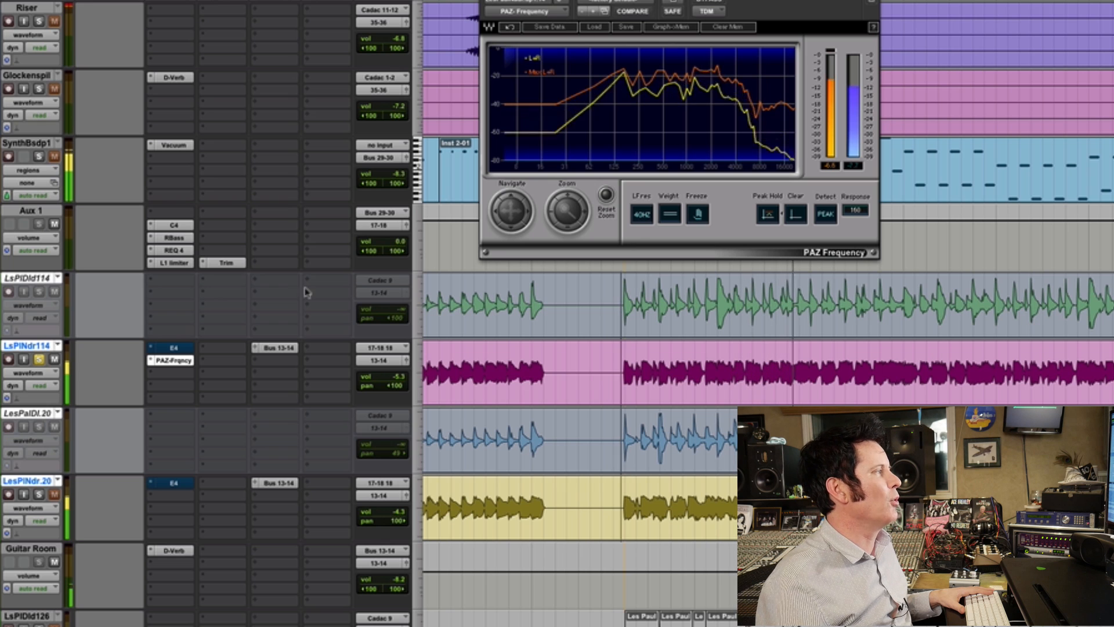
left_click(180, 349)
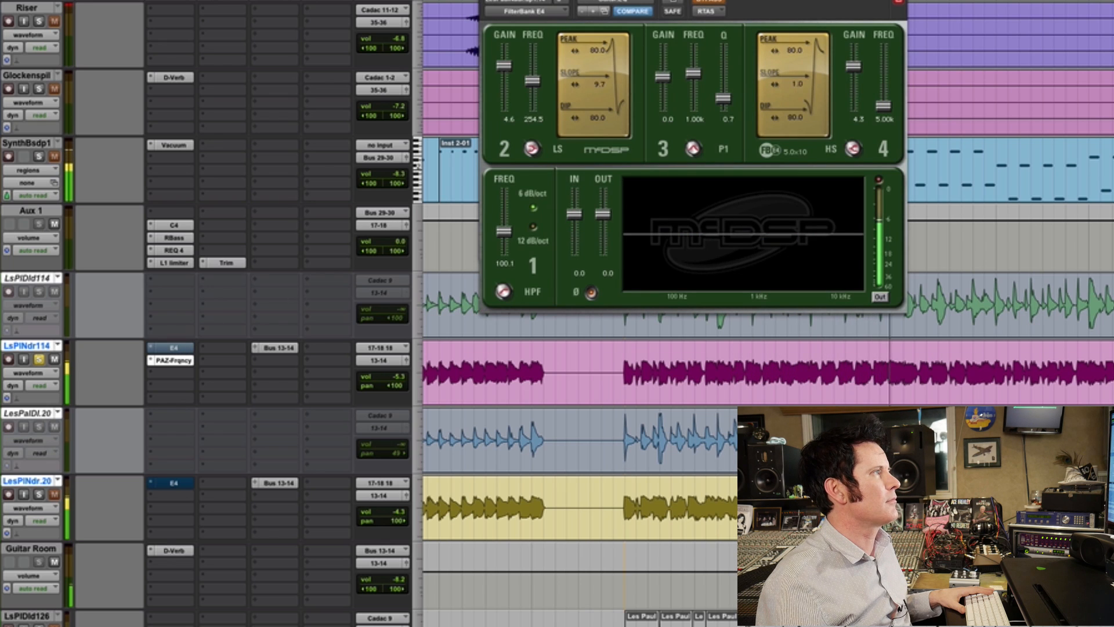
left_click_drag(580, 1, 936, 0)
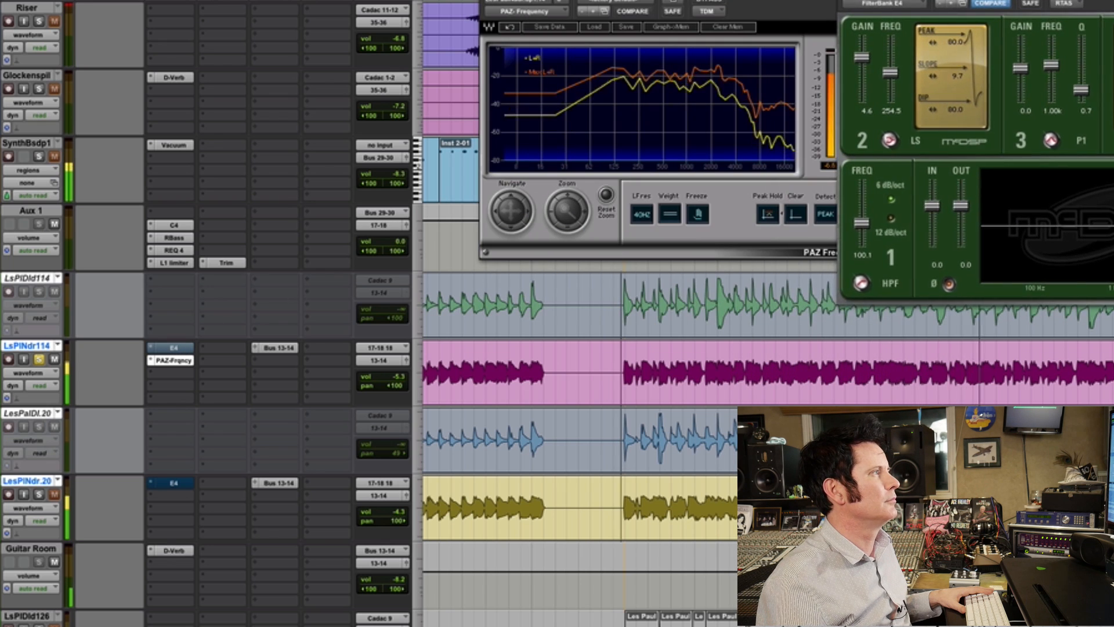
left_click_drag(935, 0, 967, 0)
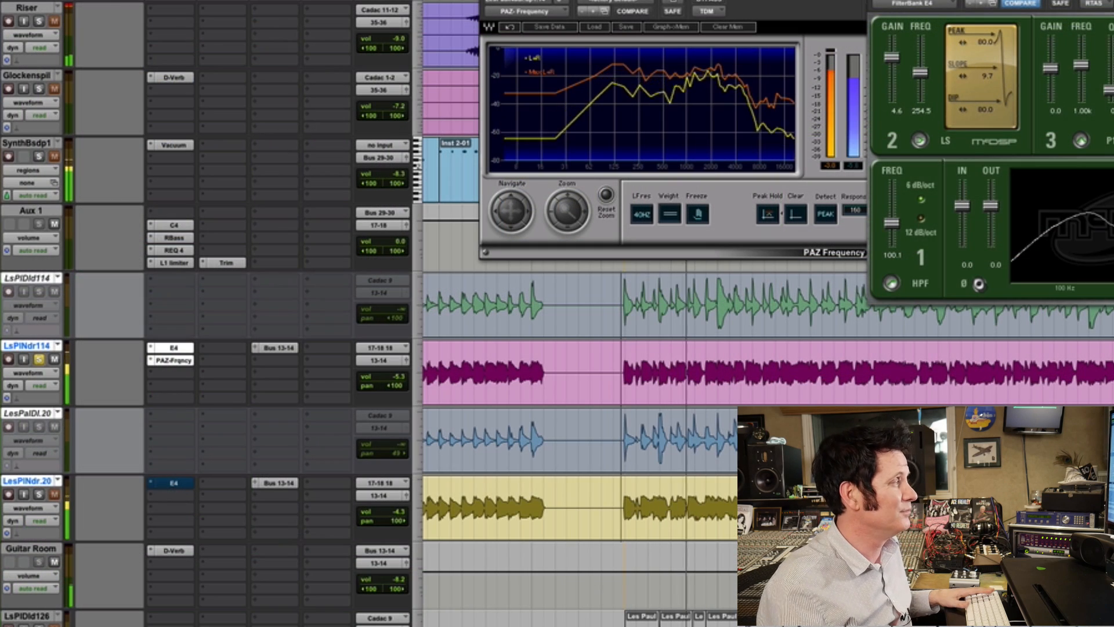
- Compare the LsPlNdr114 guitar's sound and spectrum with the E4 EQ bypassed and active during playback
key("shift+2")
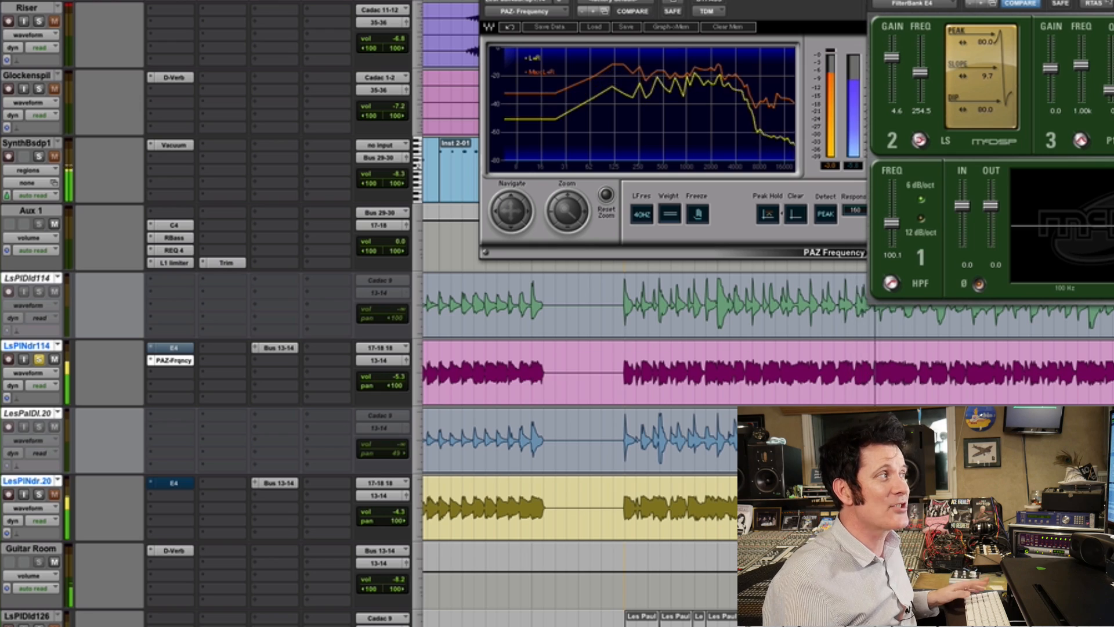
key("shift+2")
key("space")
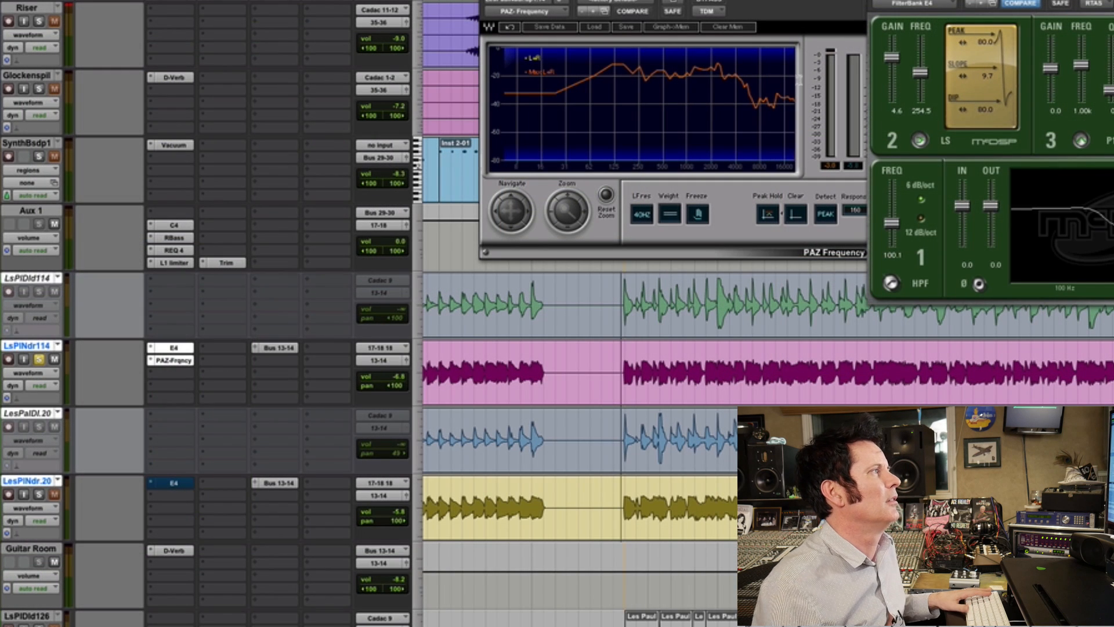
key("space")
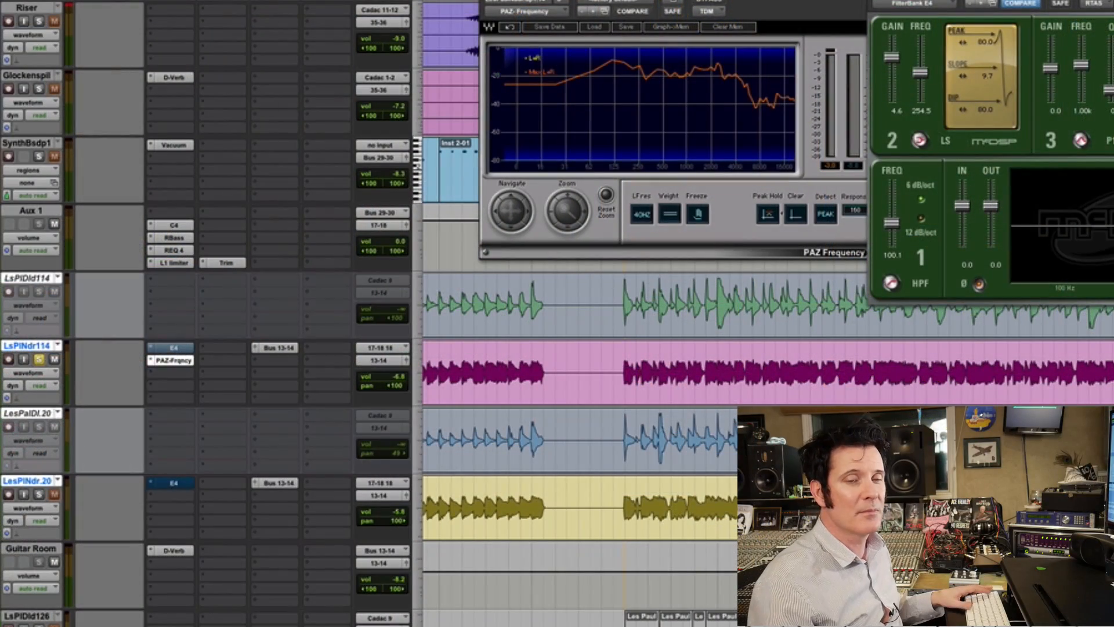
key("space")
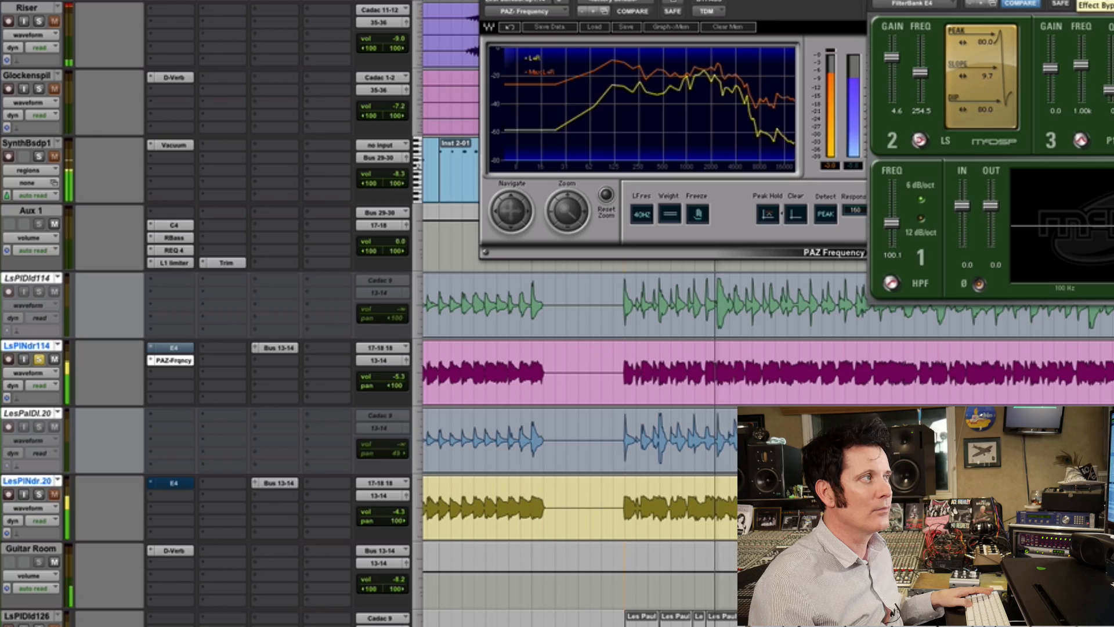
left_click(1093, 0)
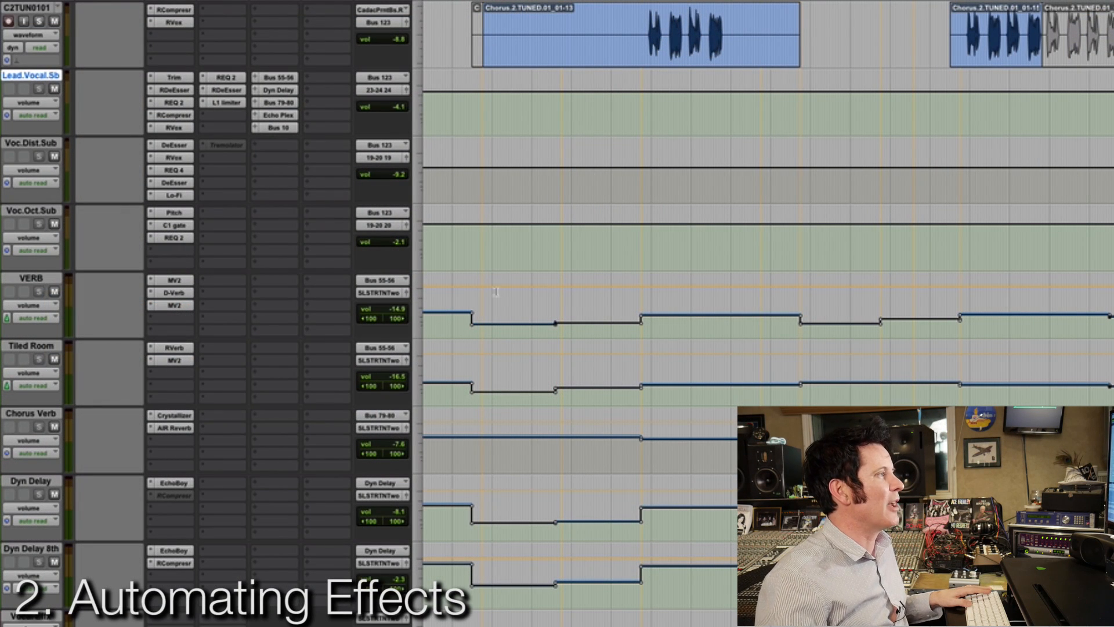
- Play the verse from the first drop in the VERB track's volume automation and solo the NVTUNED03 vocal
left_click(471, 345)
key("space")
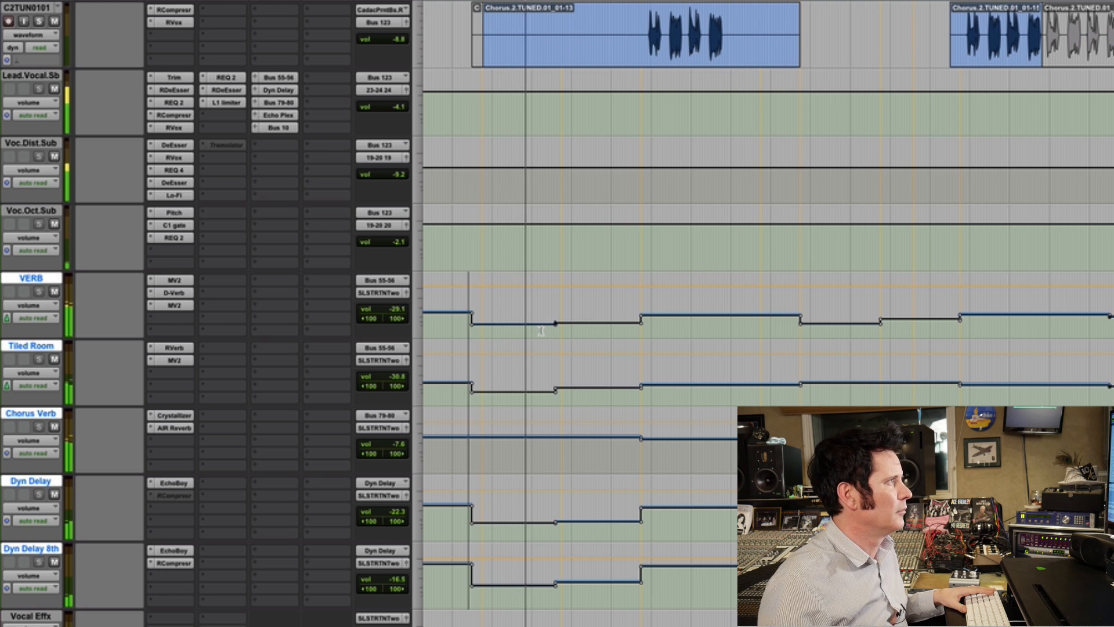
scroll(542, 325, "up", 3)
scroll(540, 330, "up", 4)
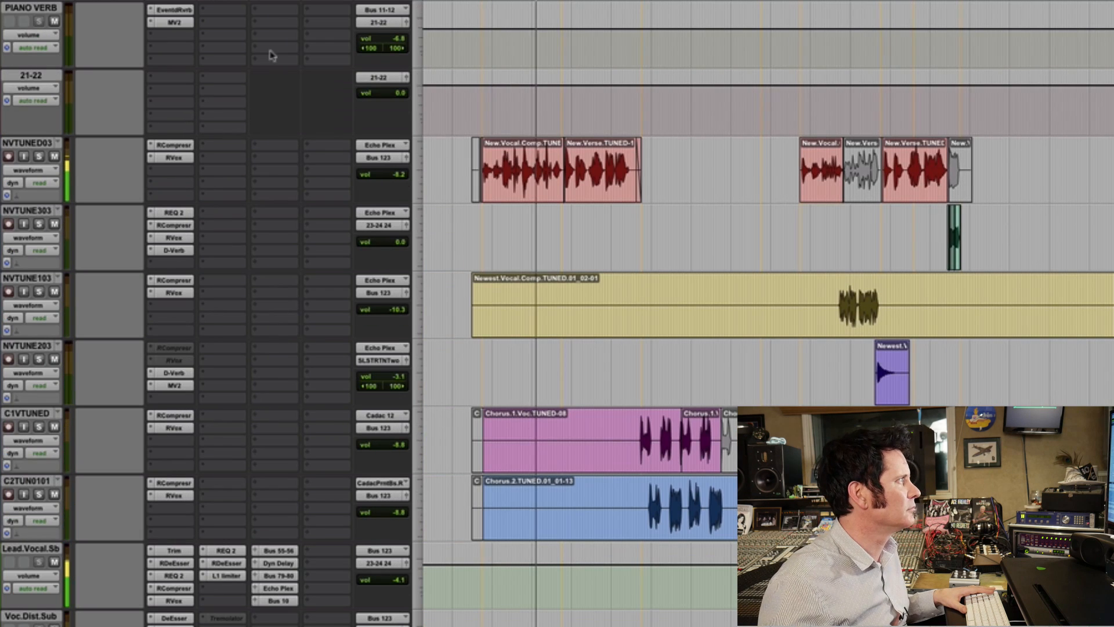
left_click(38, 156)
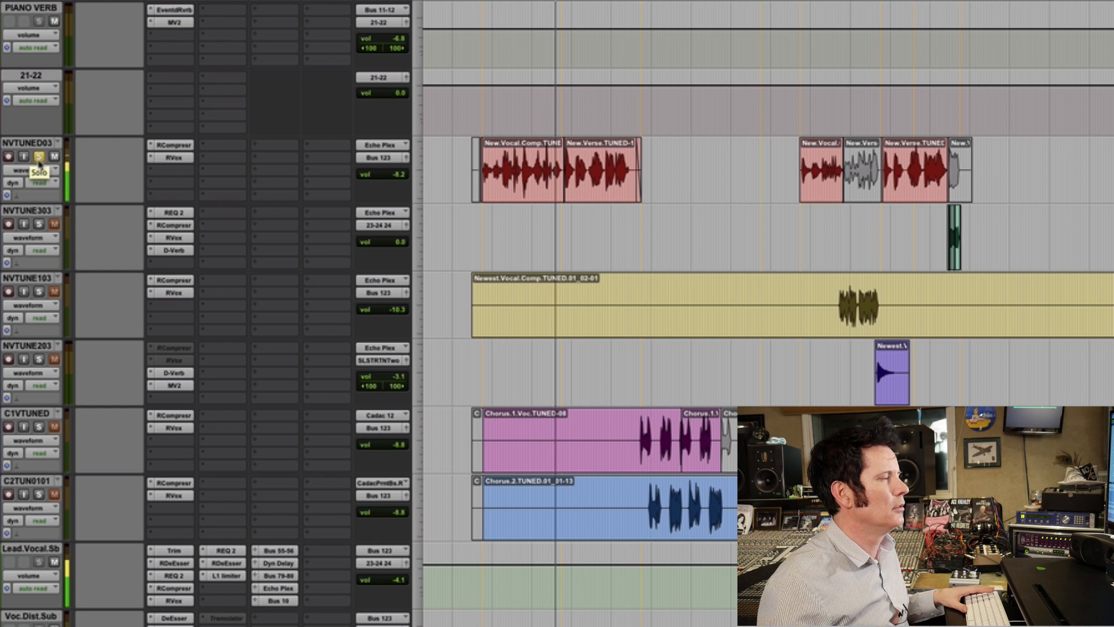
- Examine the volume automation on the reverb and delay tracks while the soloed verse vocal plays
scroll(738, 218, "down", 5)
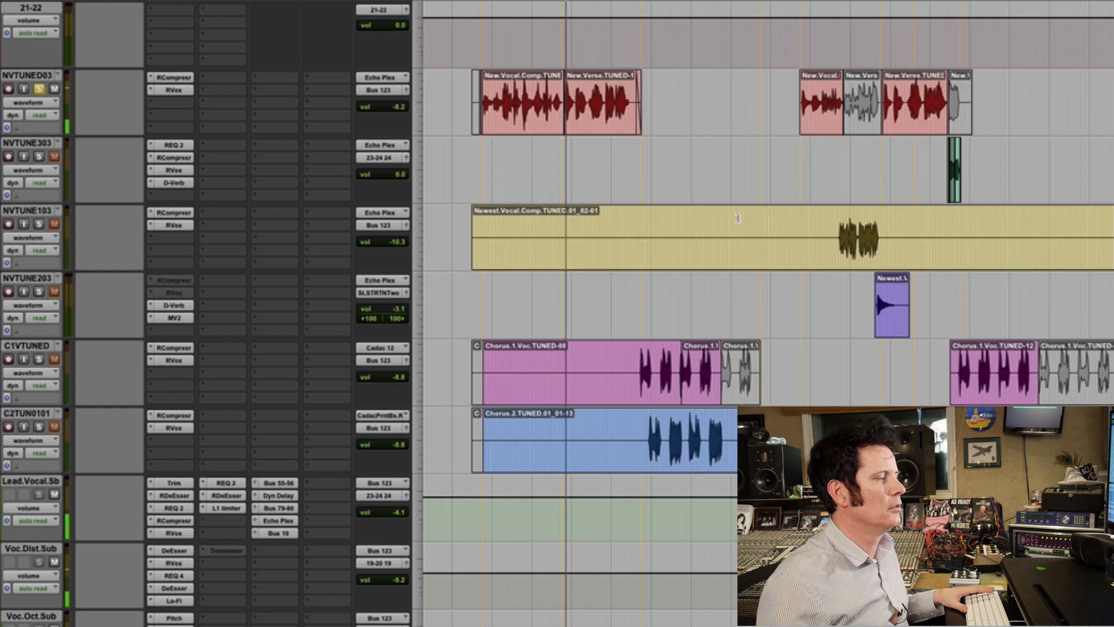
scroll(738, 218, "down", 4)
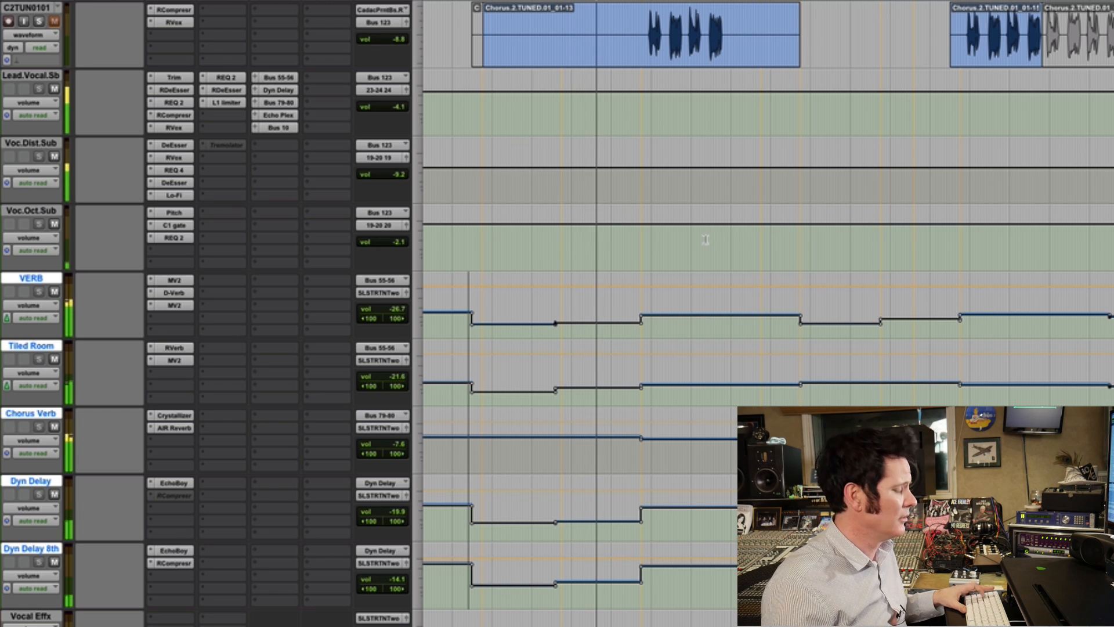
key("r")
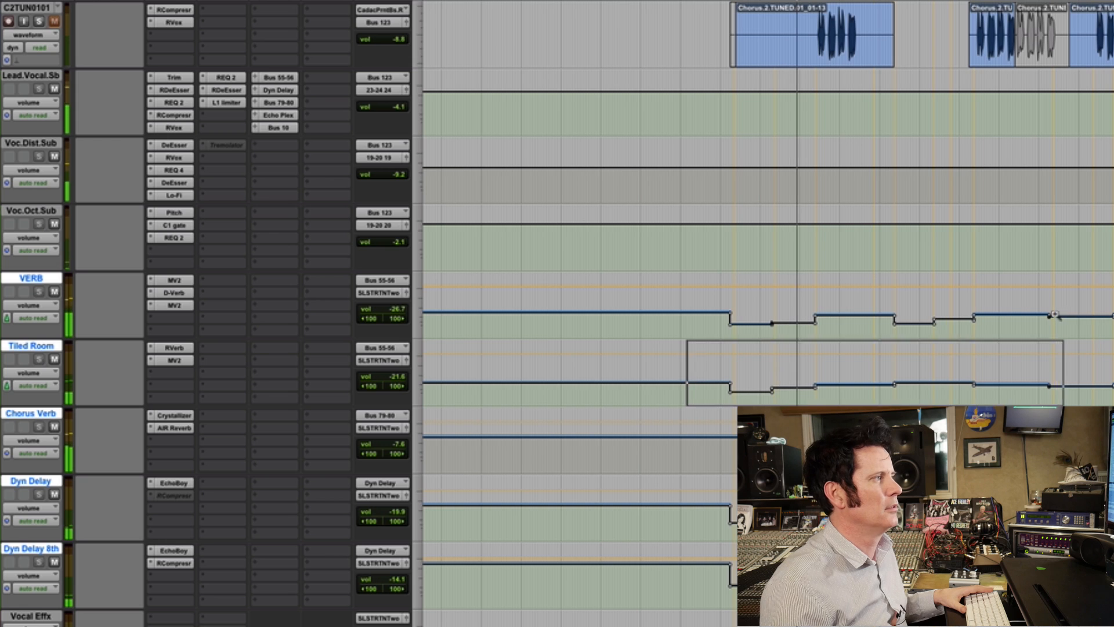
key("t")
mouse_move(738, 385)
left_mouse_down()
mouse_move(792, 339)
mouse_move(830, 338)
left_mouse_up()
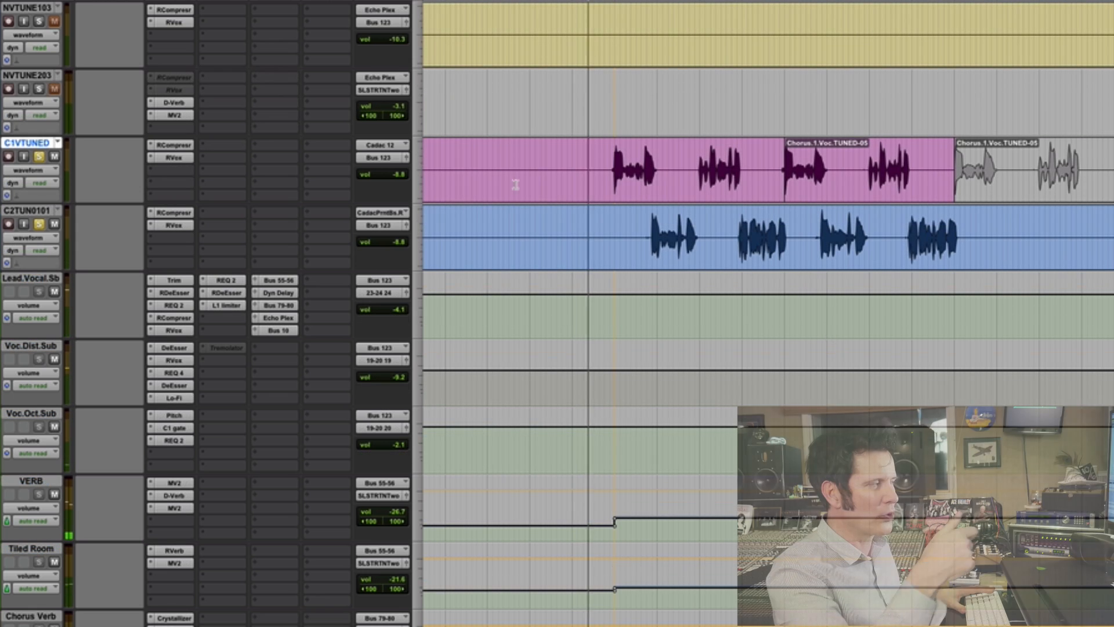
- Play the soloed C1VTUNED and C2TUN0101 chorus vocals from just before the chorus and view the effects tracks
left_click(516, 184)
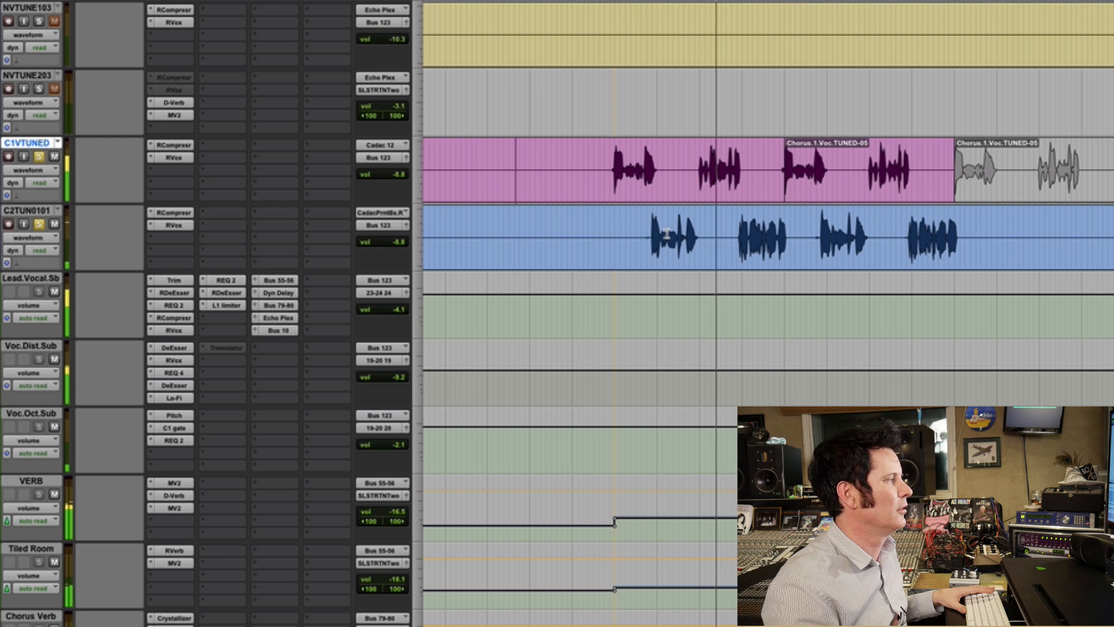
scroll(666, 234, "down", 1)
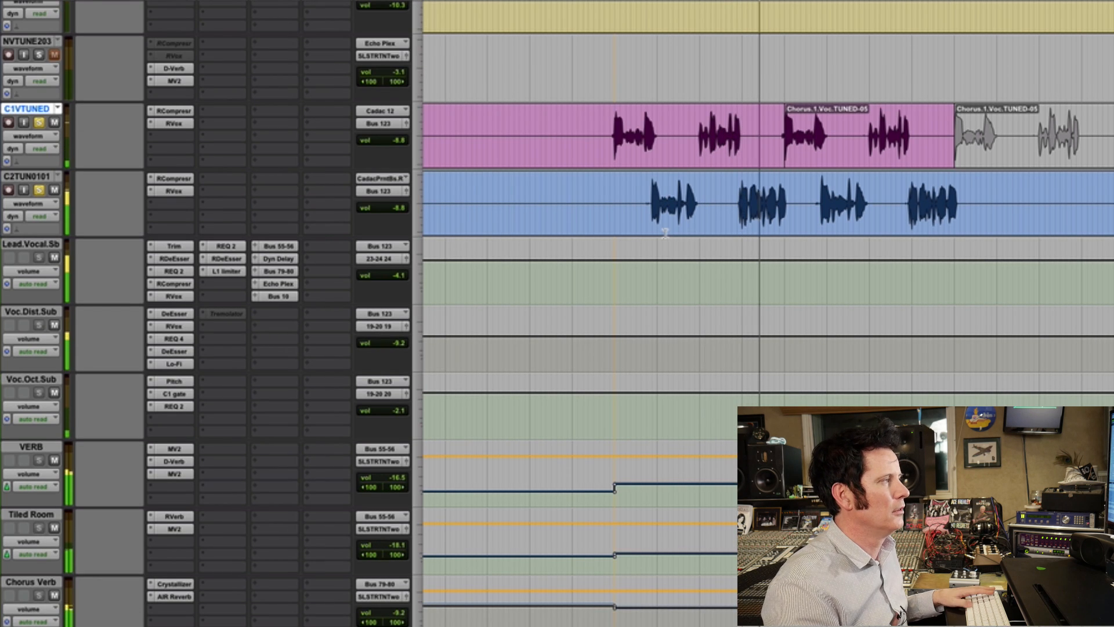
scroll(646, 257, "down", 7)
- Select the chorus section across the five reverb and delay automation lanes and close the D-Verb and EchoBoy windows
left_click_drag(565, 223, 1113, 511)
key("r")
key("r")
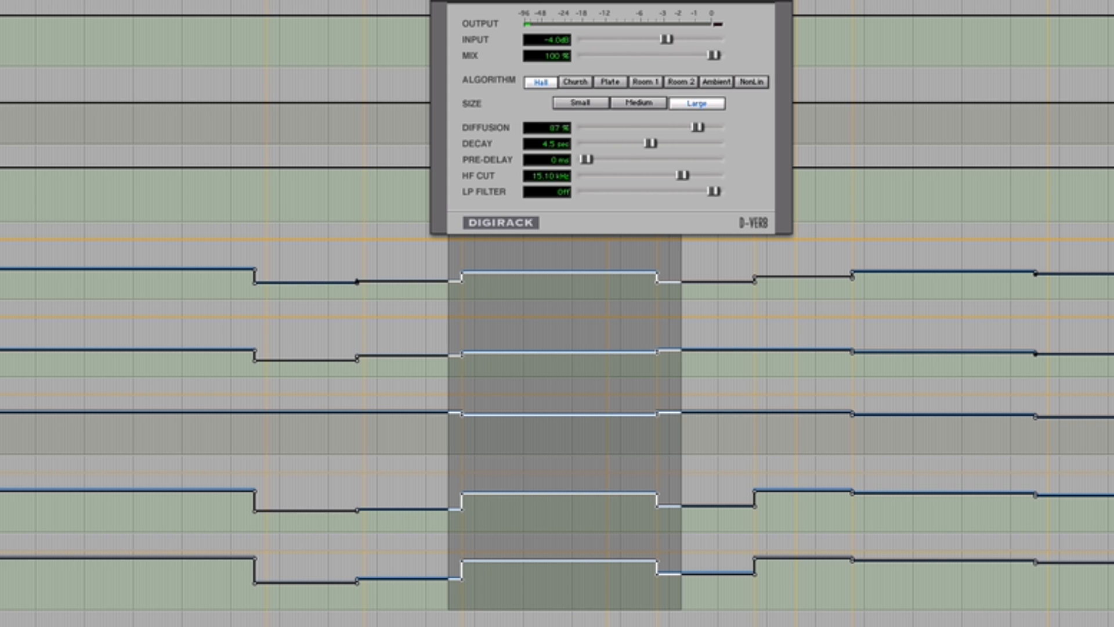
key("super+w")
key("super+w")
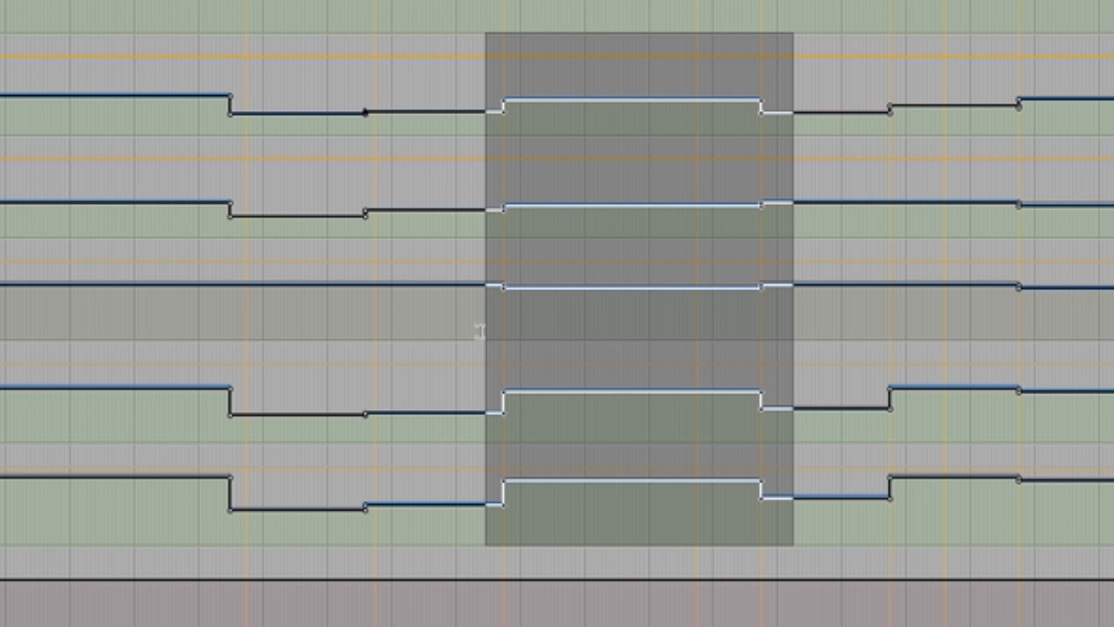
- Play from just before the chorus and inspect the chorus section of the reverb and delay volume automation
left_click(480, 331)
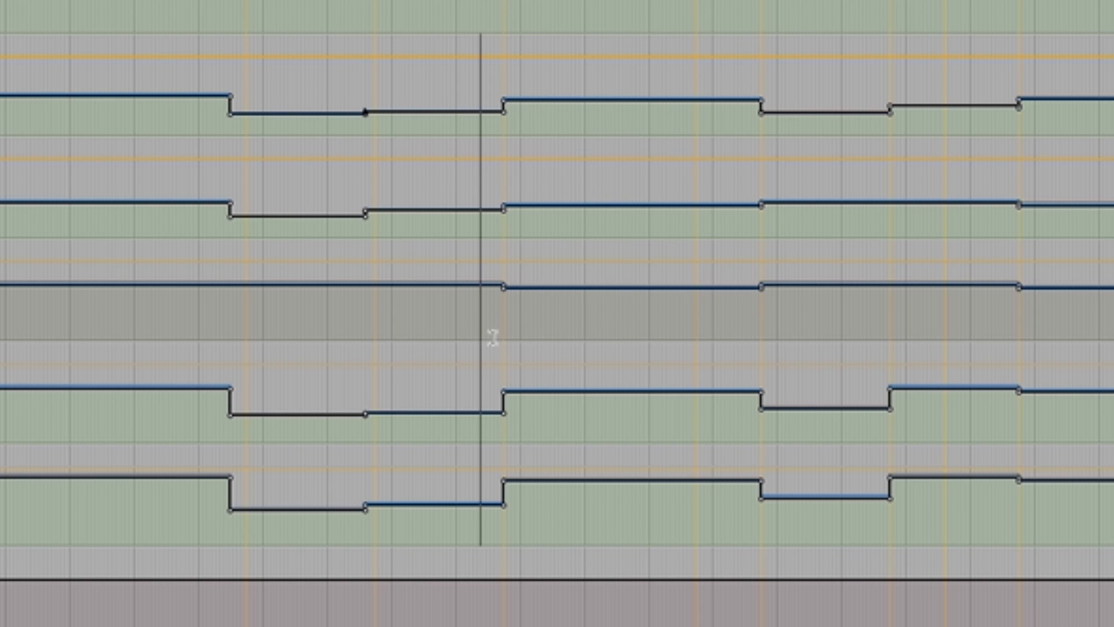
key("space")
key("F5")
left_click(470, 287)
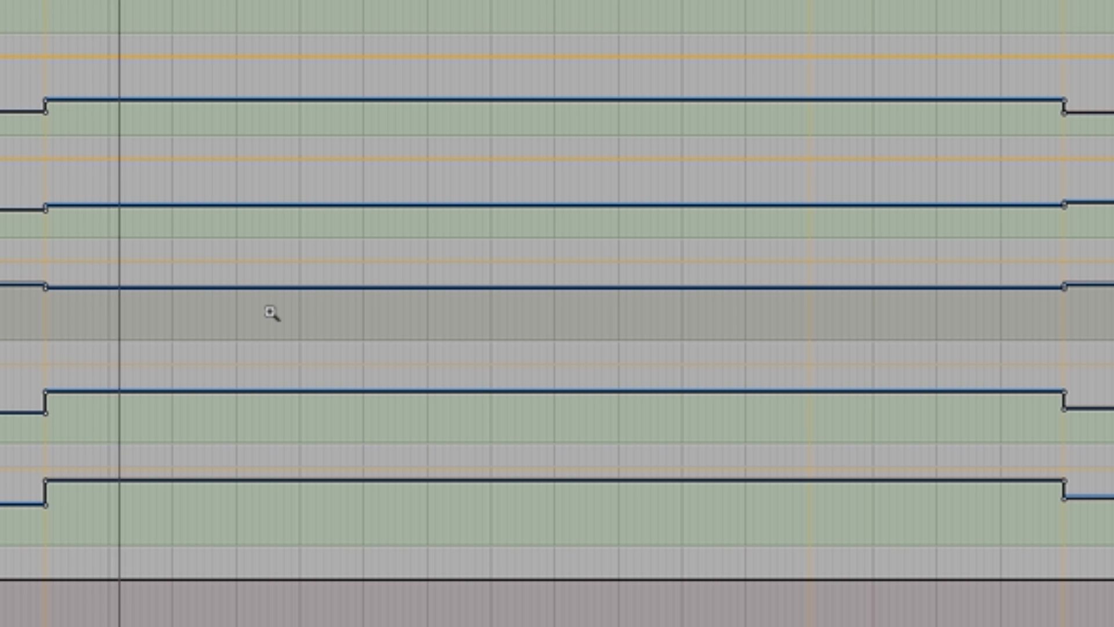
left_click(271, 311)
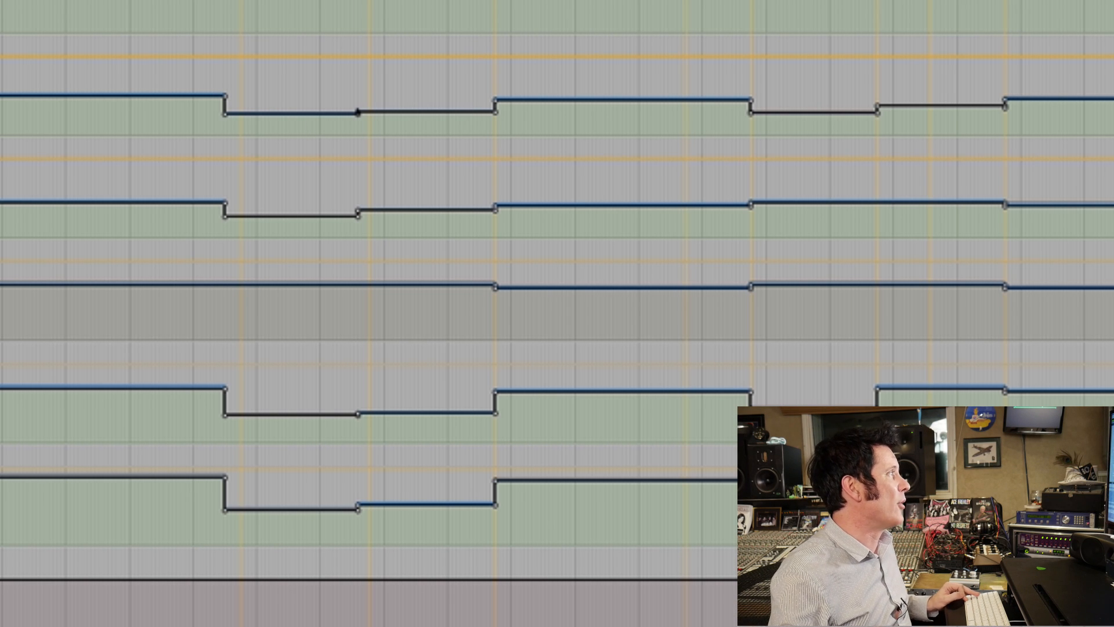
- Replay the transition from verse into chorus, starting shortly before the reverb and delay automation rises, and stop playback
left_click(455, 72)
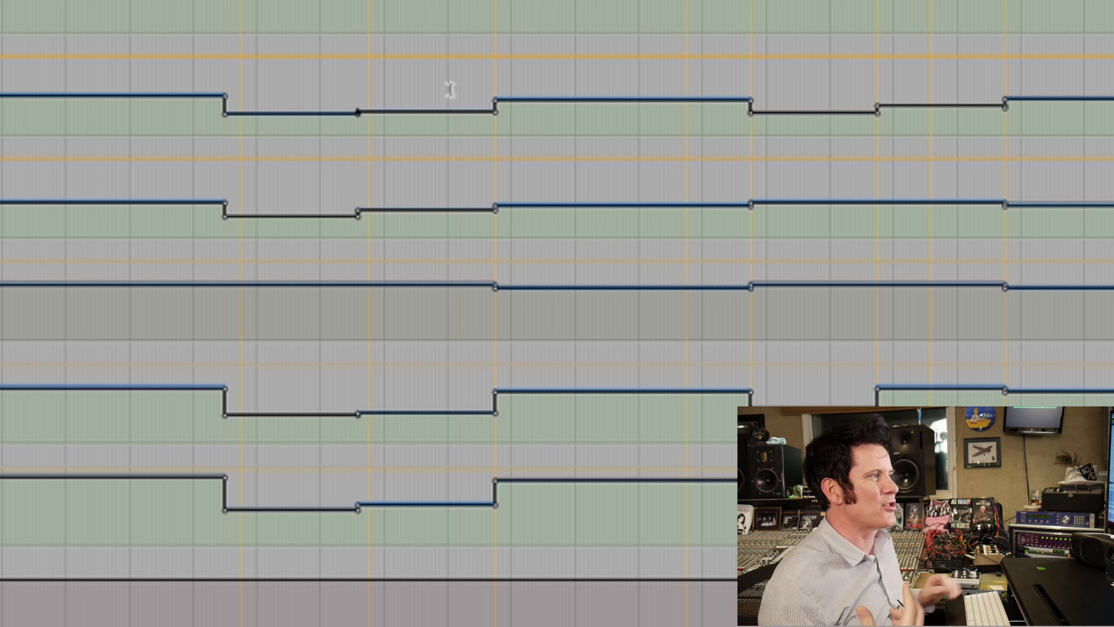
key("space")
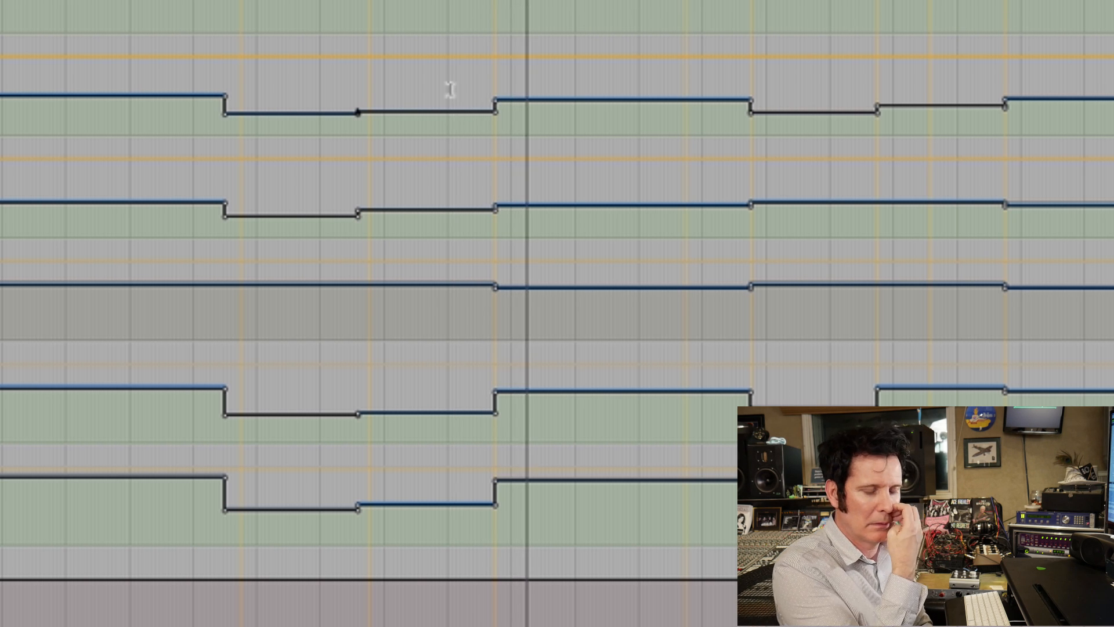
key("space")
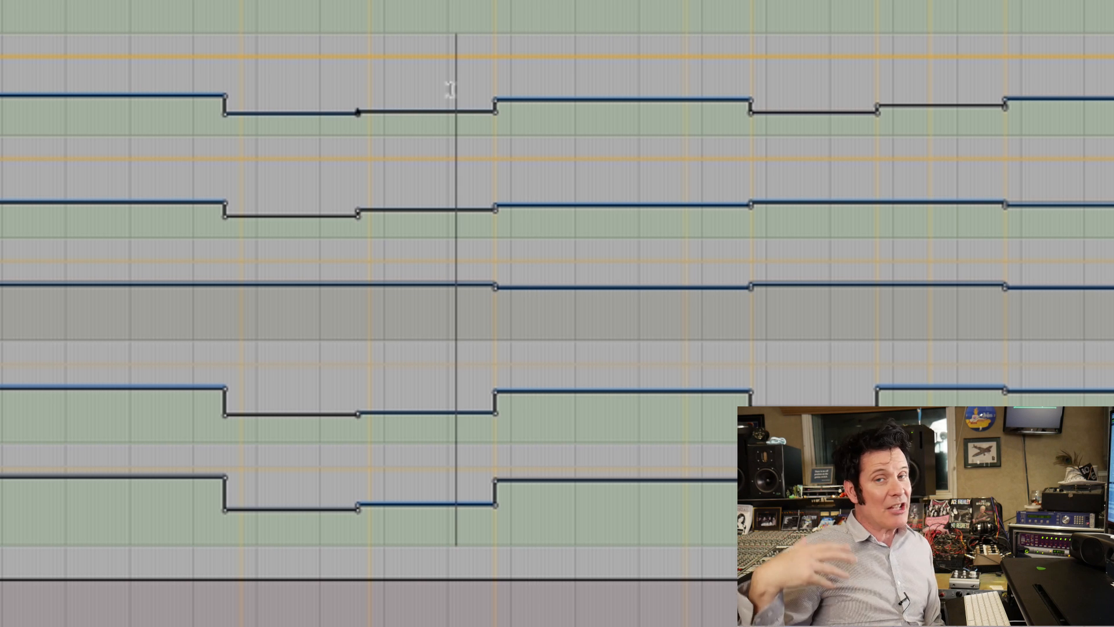